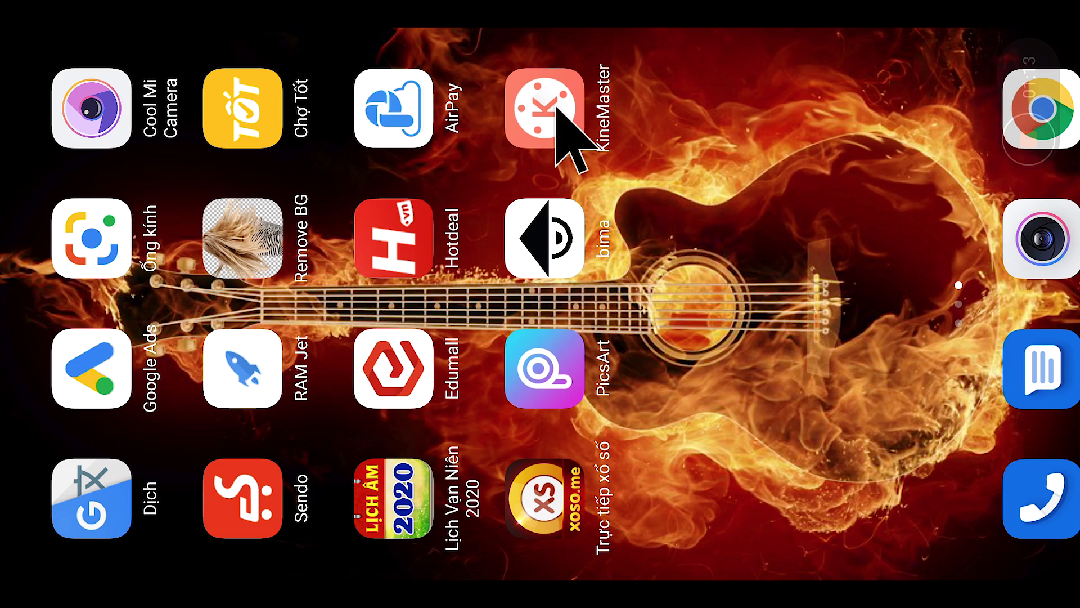
# Open KineMaster and create a new project with a 16:9 aspect ratio.
pyautogui.click(557, 110)
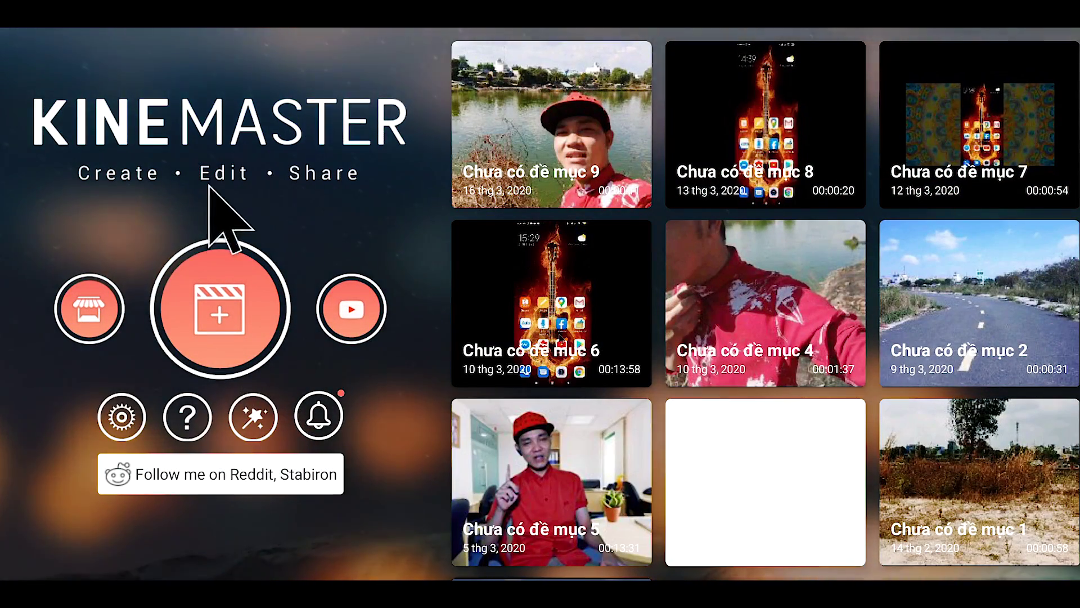
pyautogui.click(224, 332)
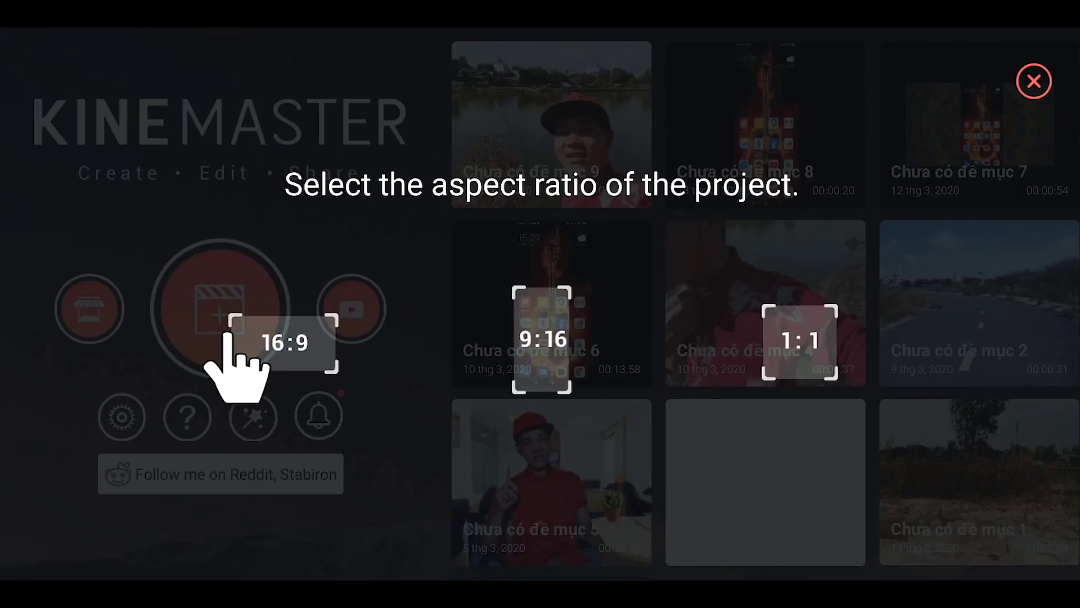
pyautogui.click(287, 348)
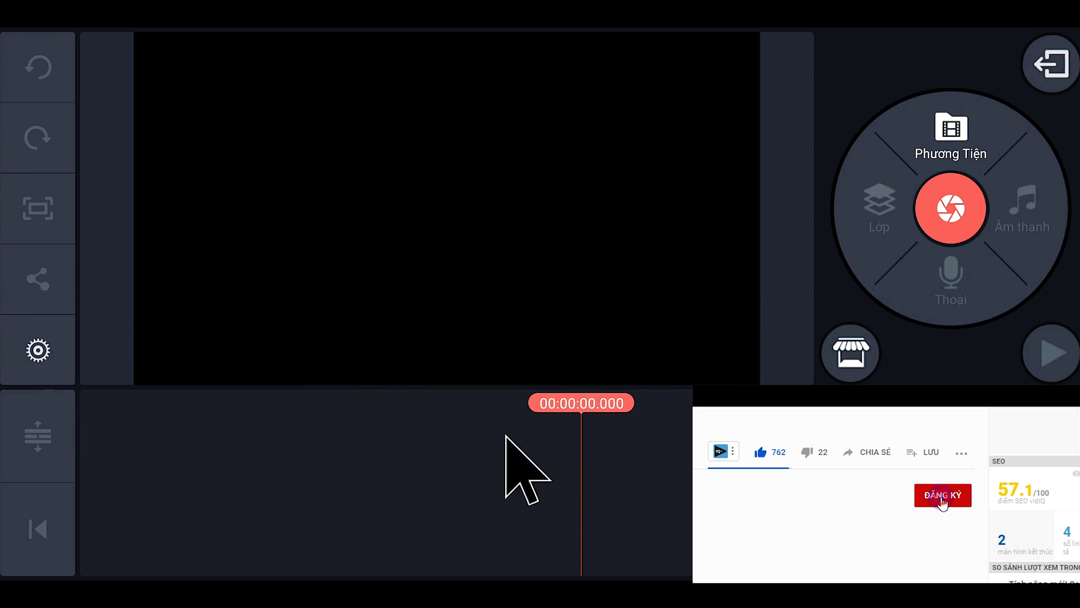
# Add the two cloud videos from the Đồ nghề folder to the main timeline, the blue-sky cloudscape first.
pyautogui.click(953, 147)
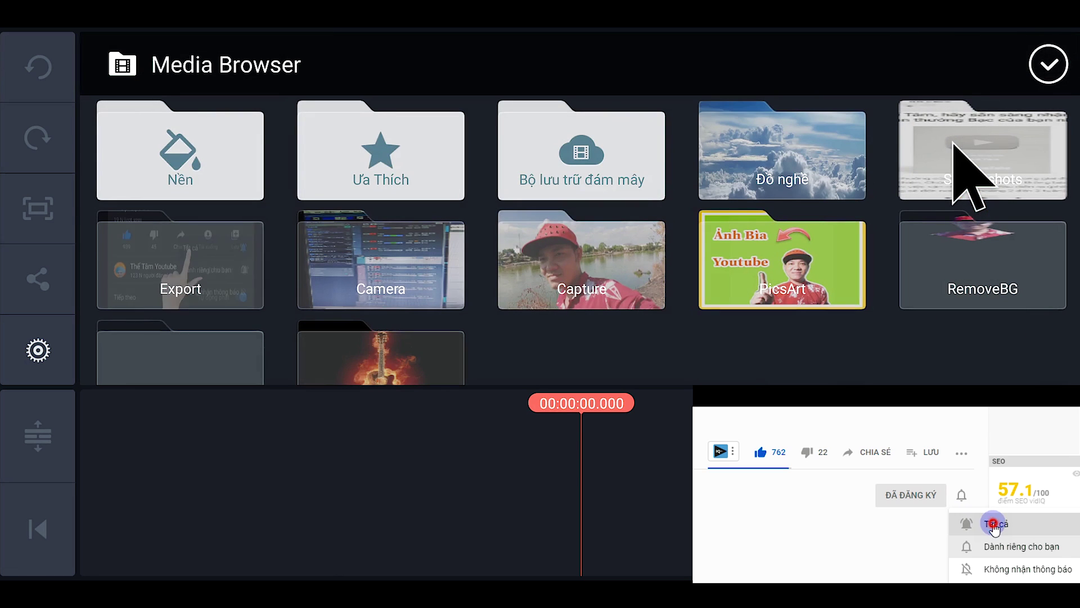
pyautogui.click(792, 165)
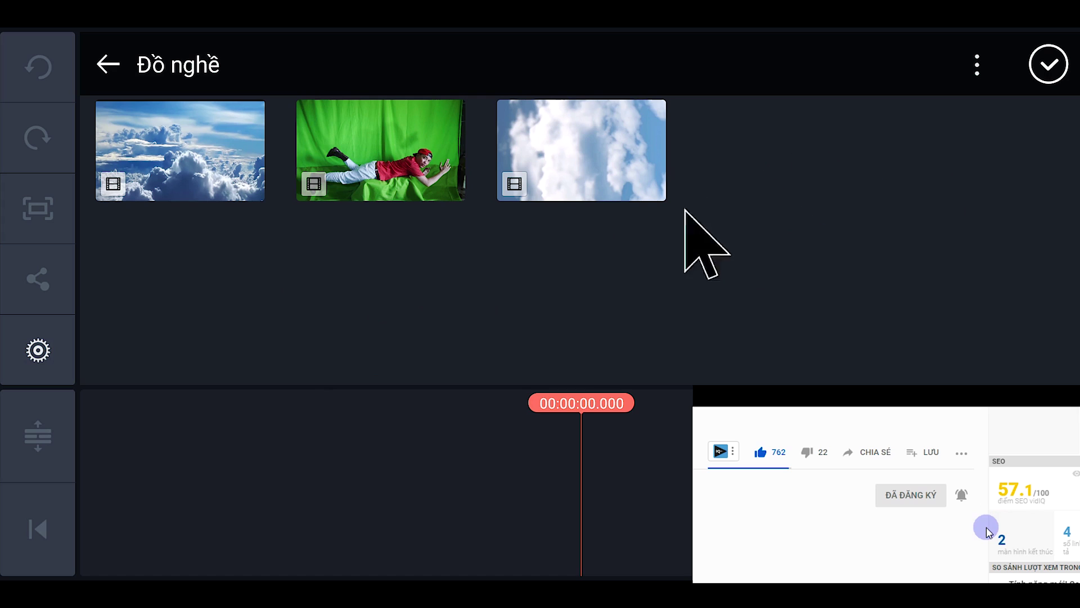
pyautogui.click(183, 165)
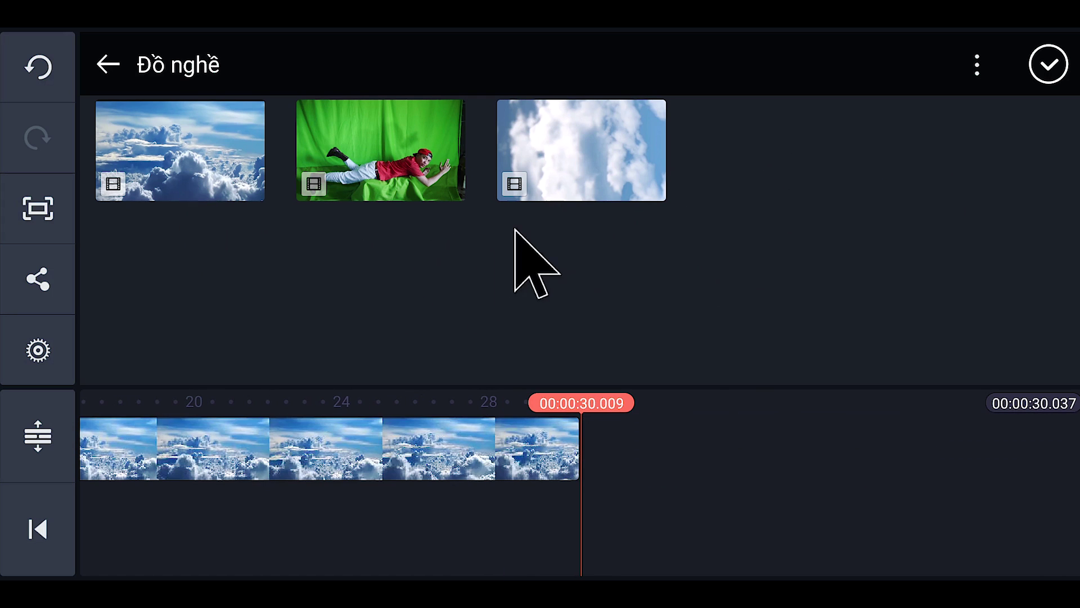
pyautogui.click(595, 168)
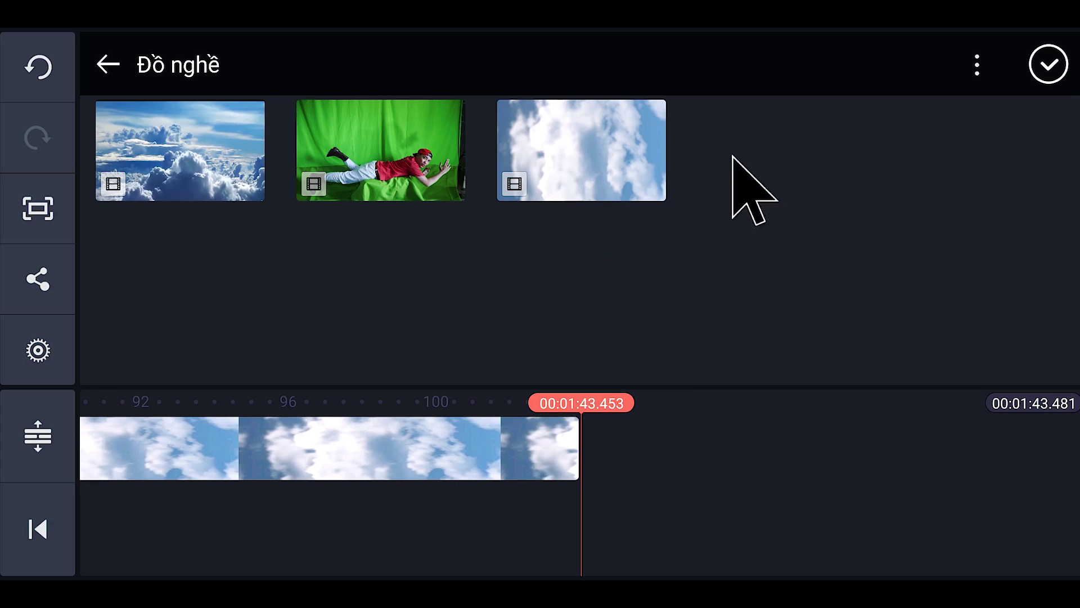
pyautogui.click(1048, 67)
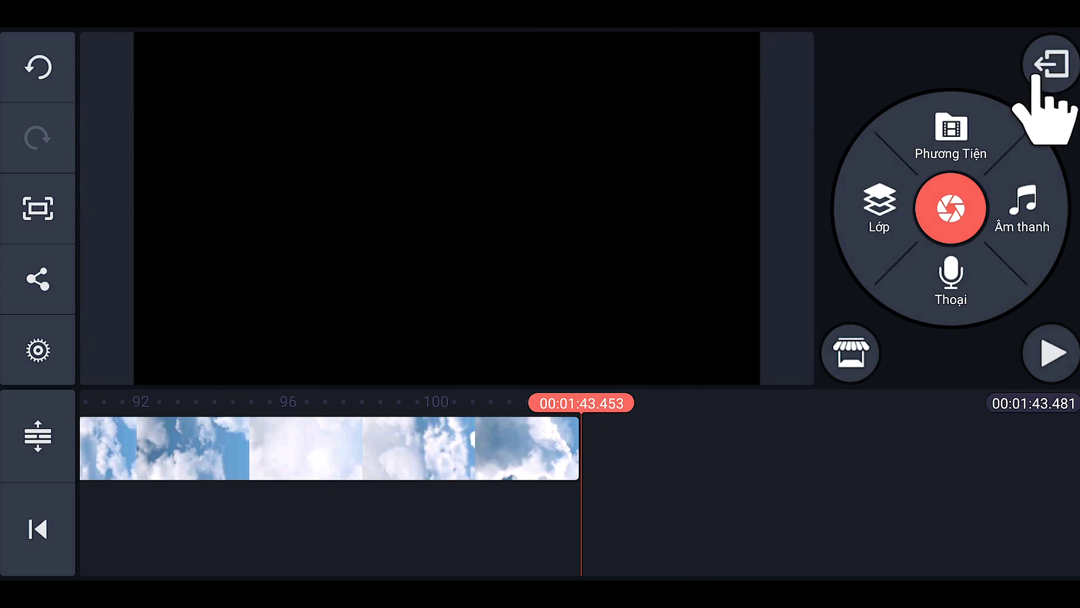
# Add the green-screen video from the Đồ nghề folder as a media layer at the very start of the timeline.
pyautogui.moveTo(434, 554); pyautogui.dragTo(767, 526)
pyautogui.moveTo(473, 518); pyautogui.dragTo(731, 515)
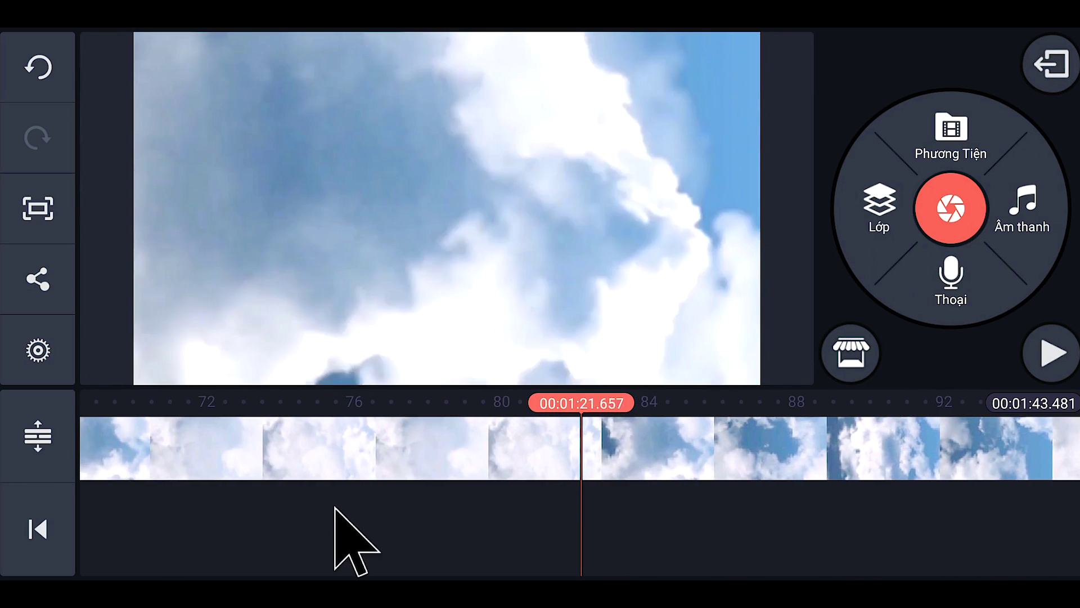
pyautogui.moveTo(332, 506); pyautogui.dragTo(796, 531)
pyautogui.moveTo(450, 519); pyautogui.dragTo(795, 523)
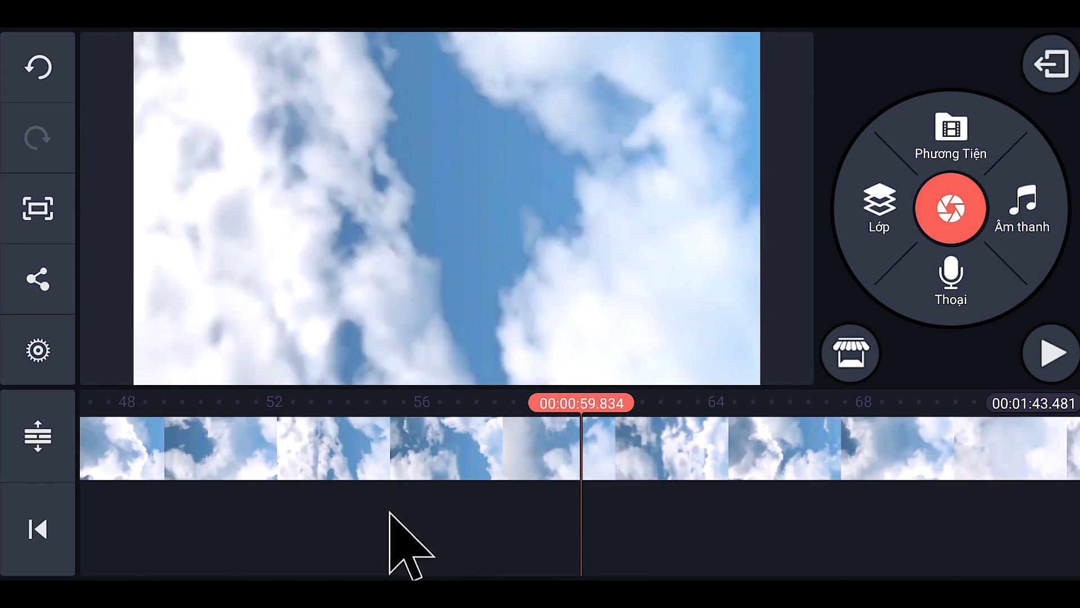
pyautogui.moveTo(397, 518); pyautogui.dragTo(533, 518)
pyautogui.moveTo(436, 526); pyautogui.dragTo(164, 473)
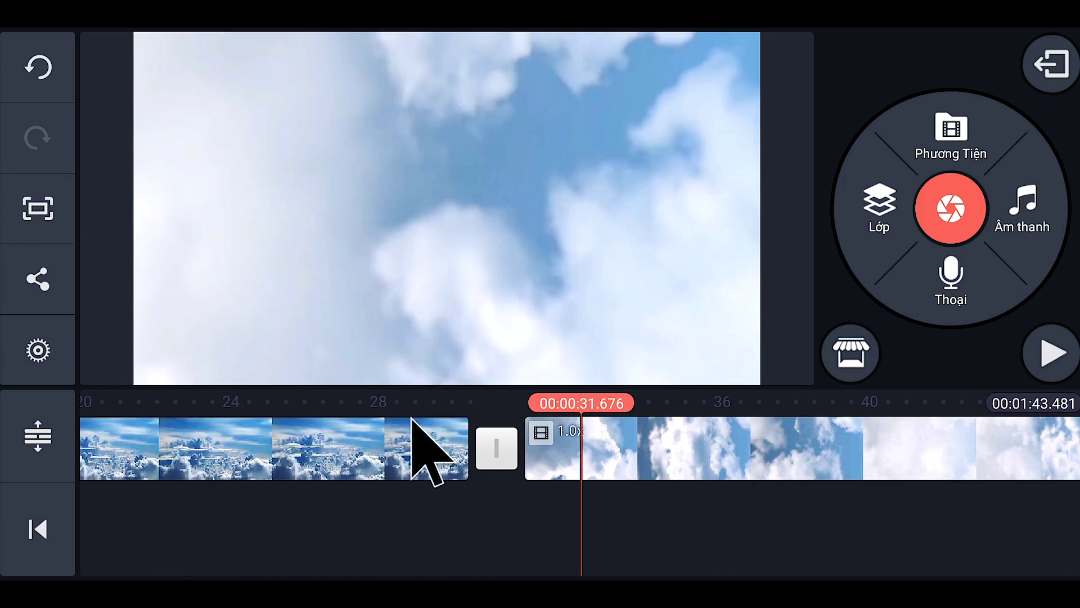
pyautogui.moveTo(399, 507); pyautogui.dragTo(658, 514)
pyautogui.moveTo(458, 521); pyautogui.dragTo(755, 508)
pyautogui.moveTo(506, 504); pyautogui.dragTo(761, 505)
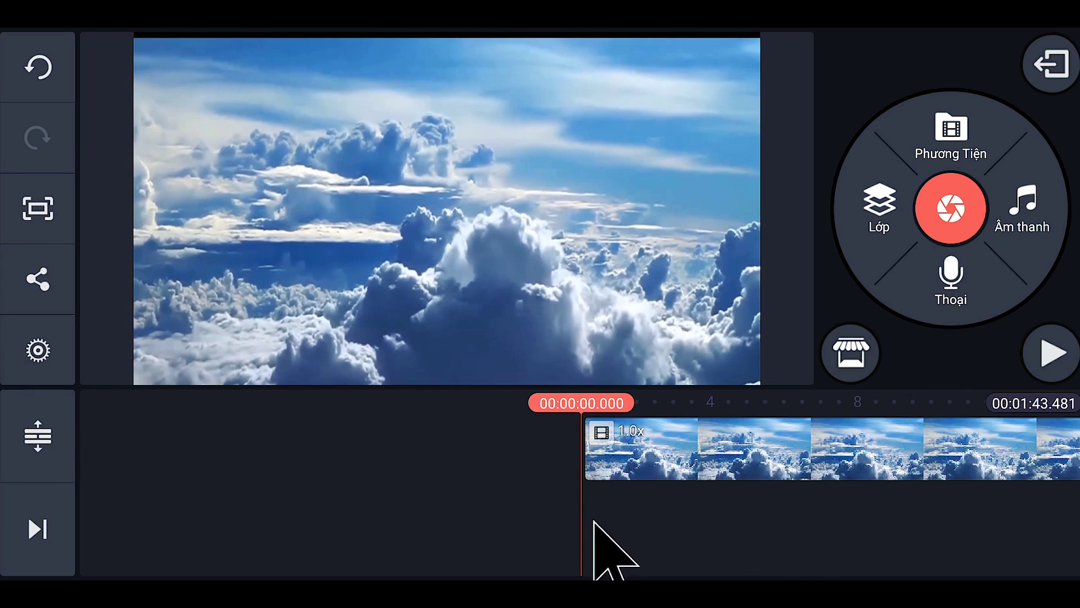
pyautogui.click(879, 203)
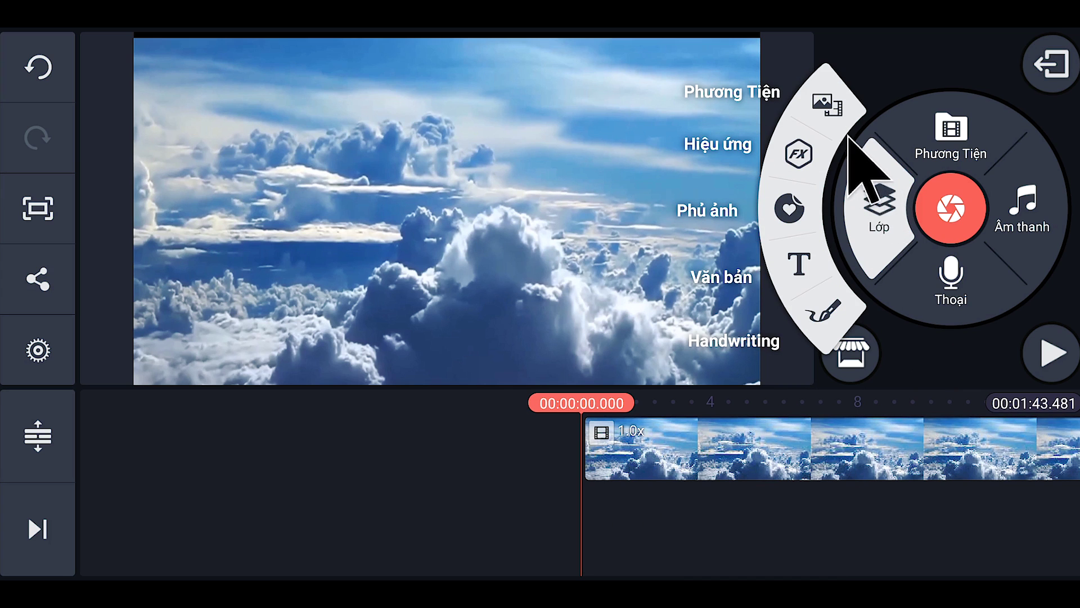
pyautogui.click(825, 100)
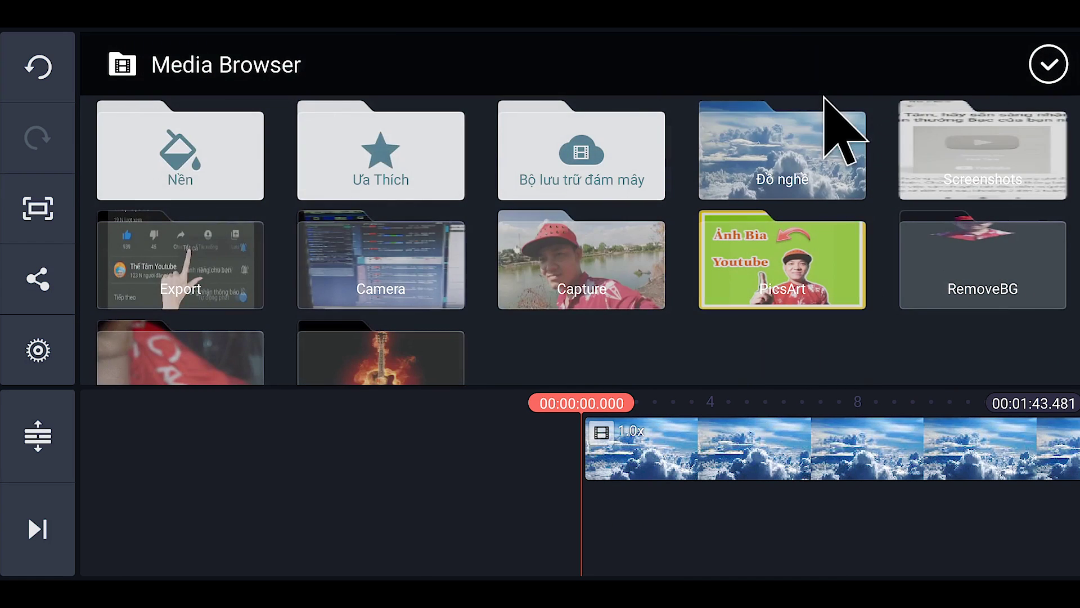
pyautogui.click(827, 172)
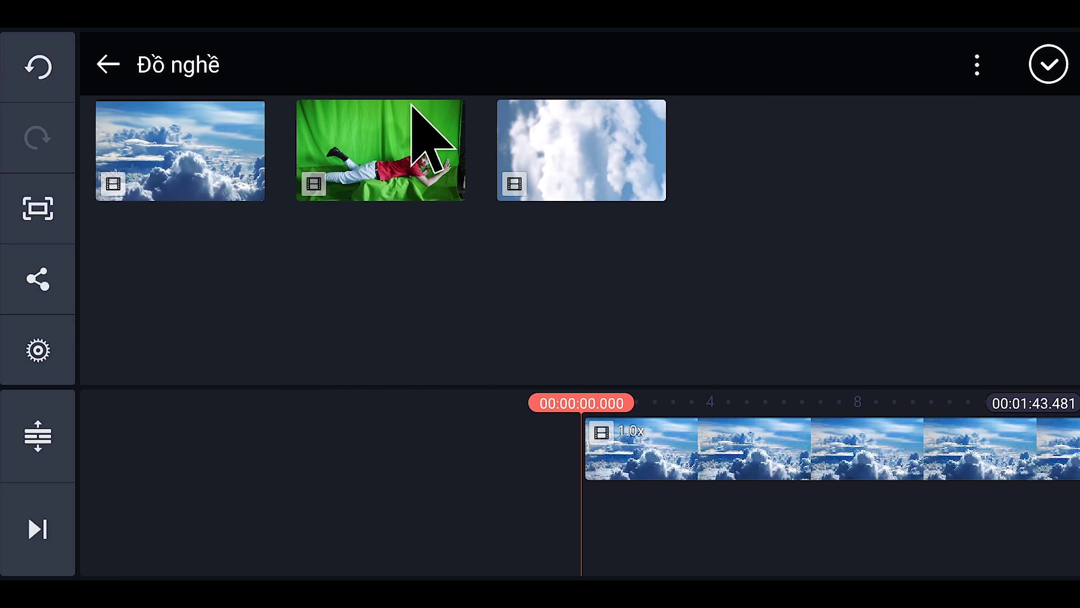
pyautogui.click(399, 148)
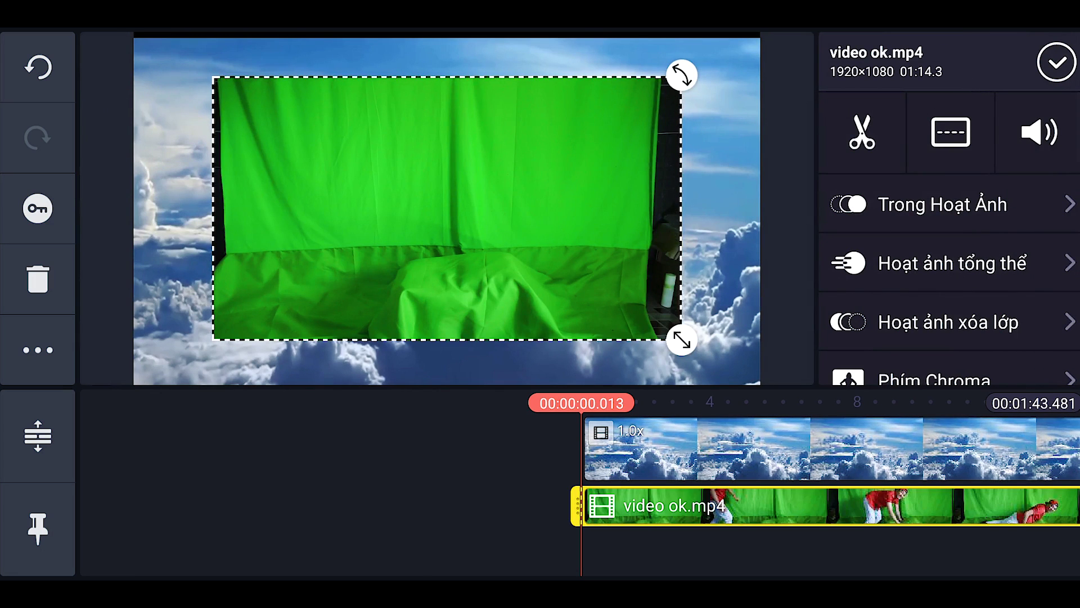
# Split the green-screen layer at 00:00:12.198 to remove everything before it, and move the remaining clip to the start of the timeline.
pyautogui.moveTo(800, 569); pyautogui.dragTo(318, 541)
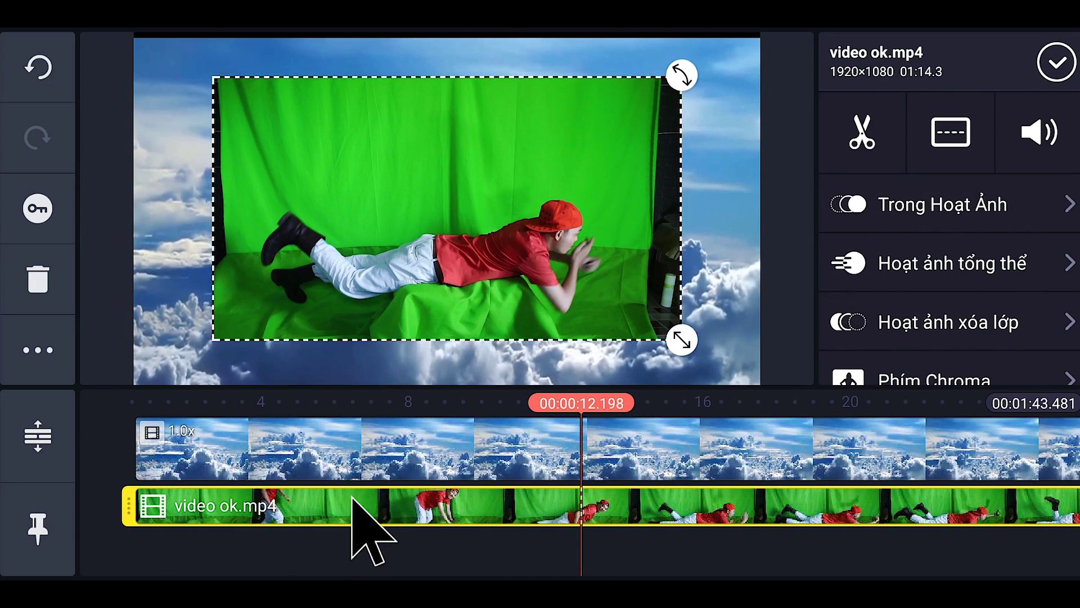
pyautogui.click(844, 145)
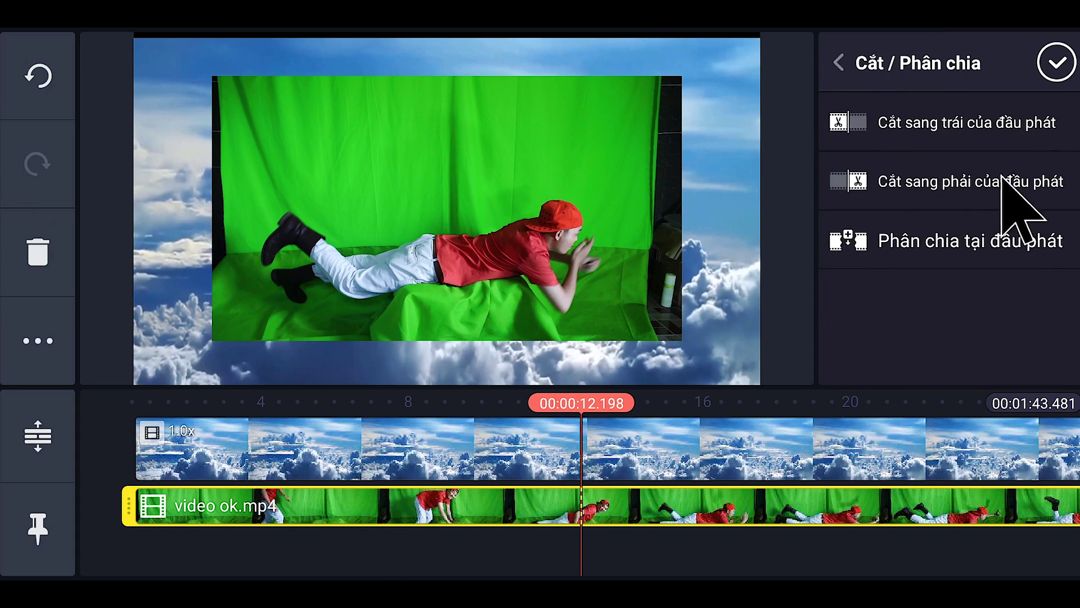
pyautogui.click(966, 240)
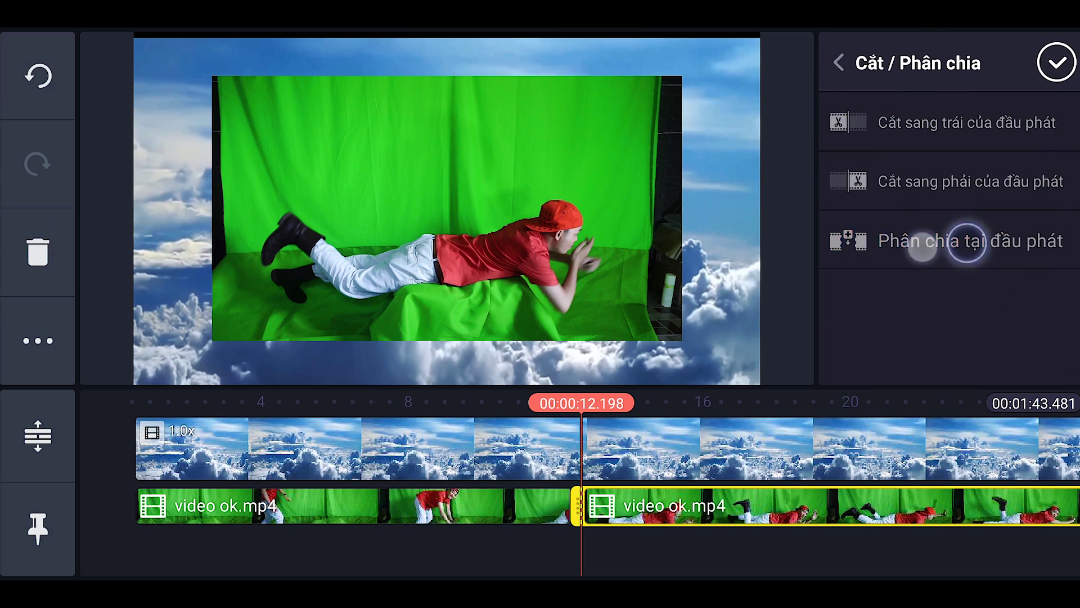
pyautogui.click(509, 505)
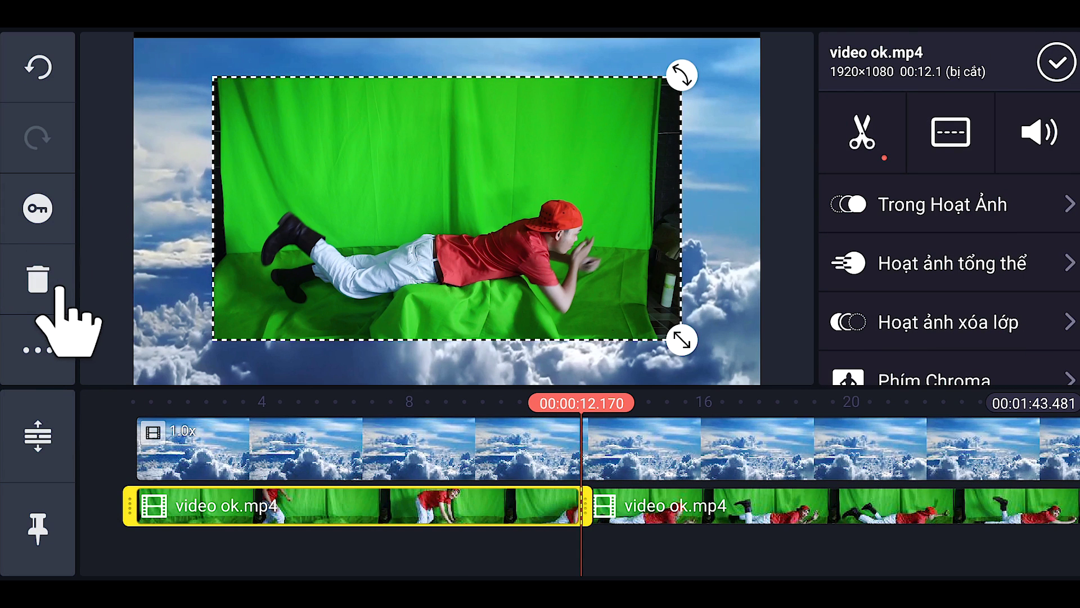
pyautogui.click(38, 280)
pyautogui.moveTo(697, 513); pyautogui.dragTo(234, 493)
pyautogui.moveTo(248, 571); pyautogui.dragTo(678, 578)
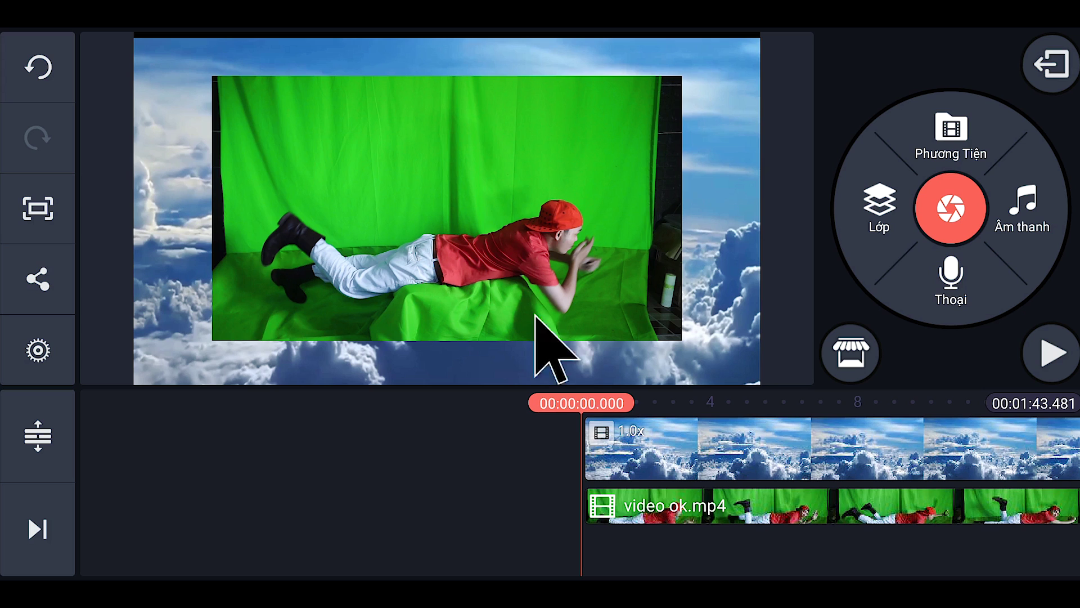
# Crop both sides of the green-screen layer to cut off the dark areas beyond the green cloth.
pyautogui.click(624, 507)
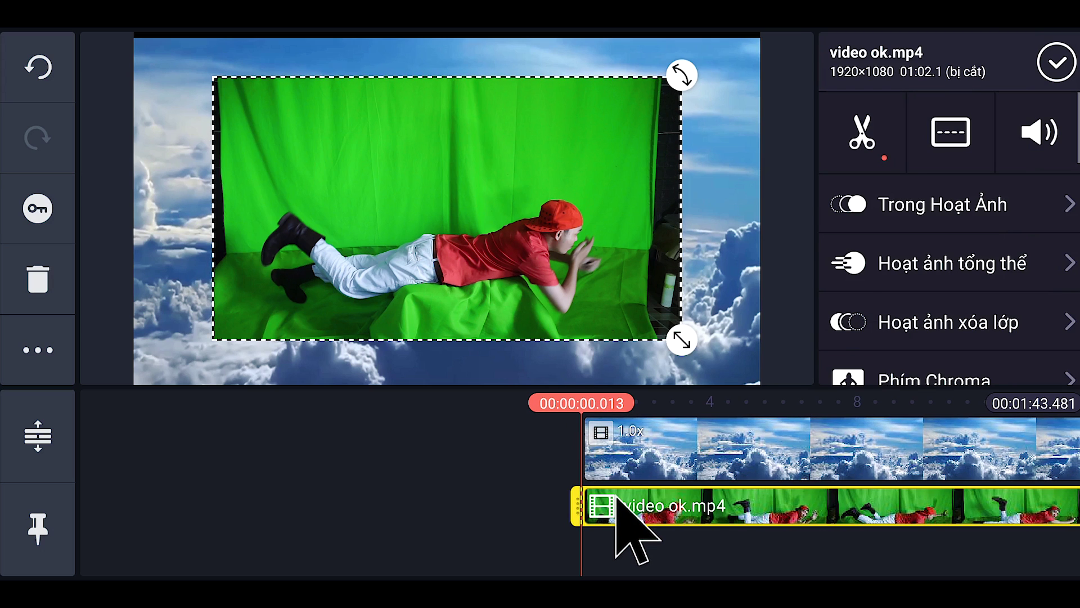
pyautogui.scroll(-3, 956, 253)
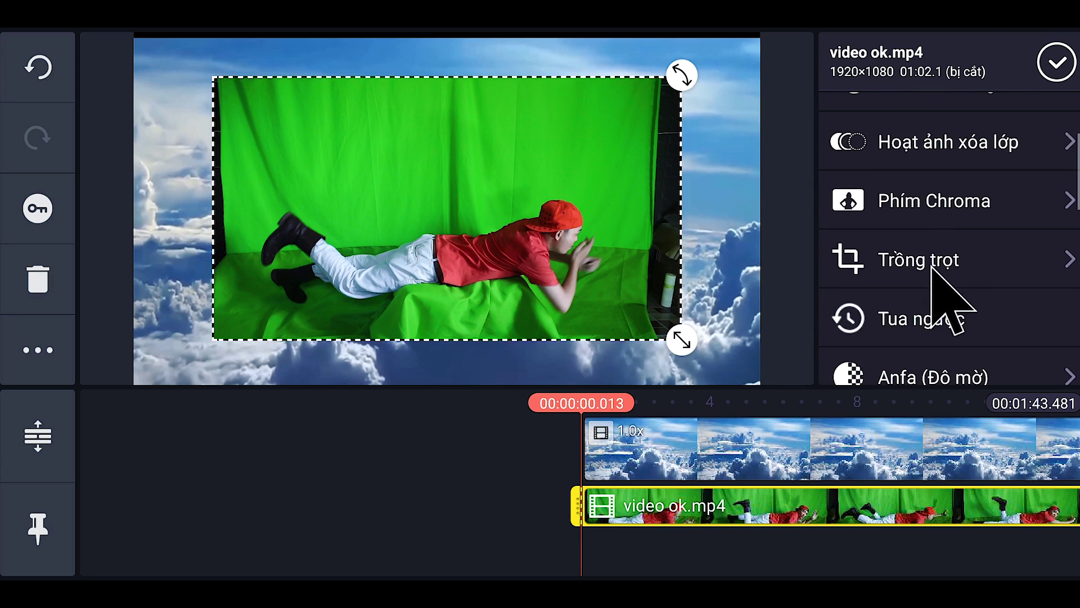
pyautogui.click(932, 263)
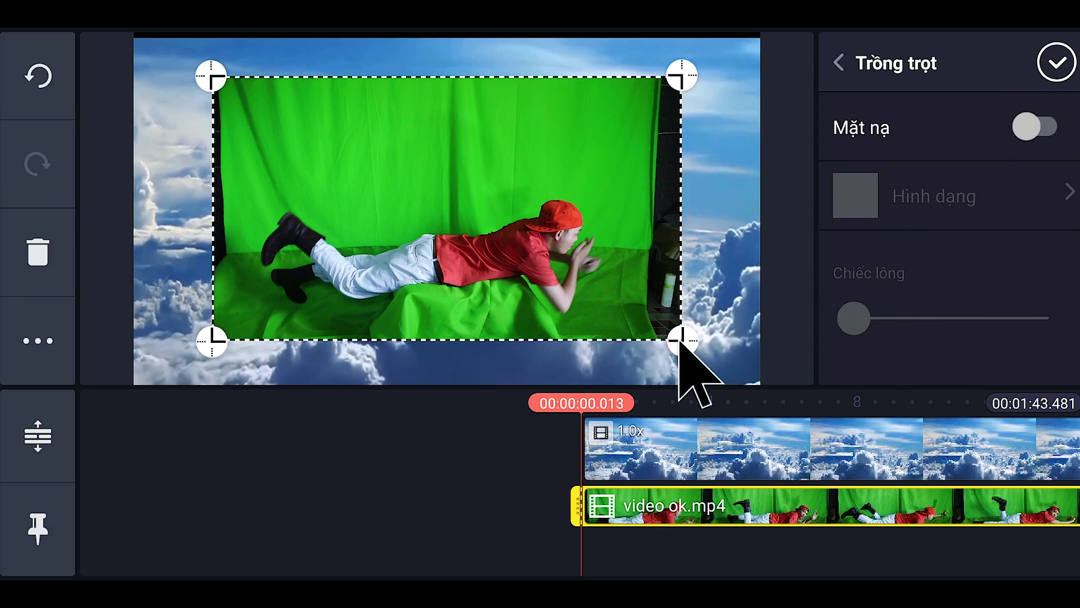
pyautogui.moveTo(681, 341); pyautogui.dragTo(649, 342)
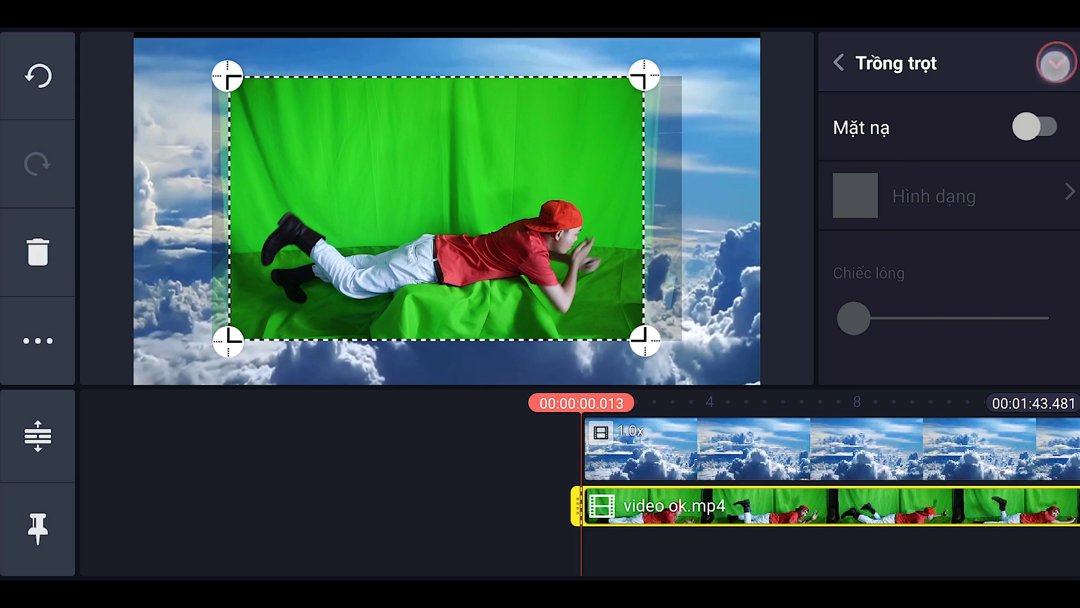
pyautogui.click(1056, 62)
# Enable the chroma key on the green-screen layer and choose a recently used bright green as the key colour.
pyautogui.click(731, 506)
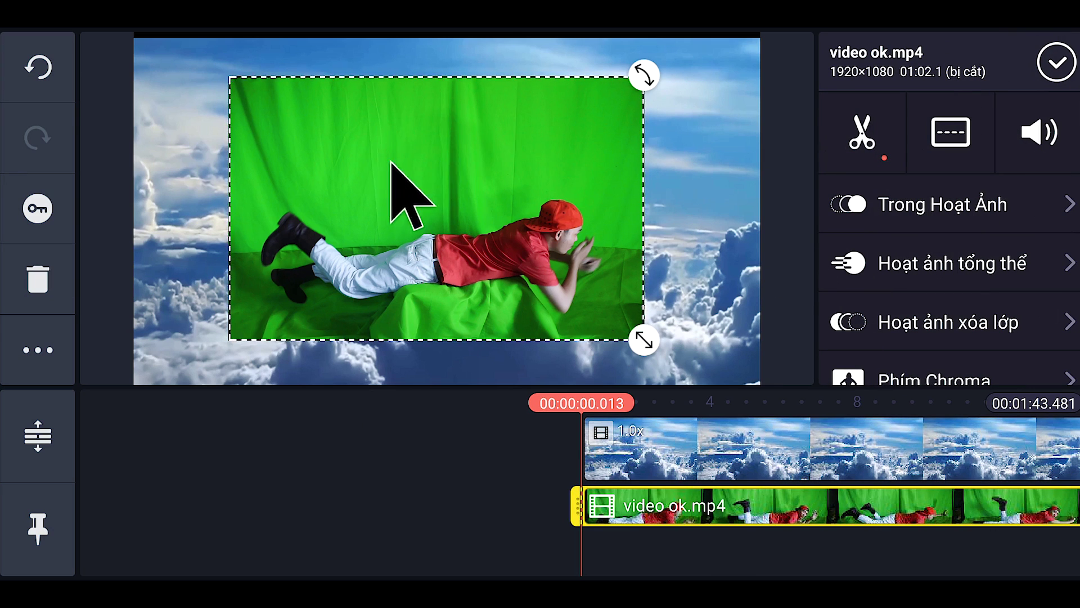
pyautogui.scroll(-3, 945, 231)
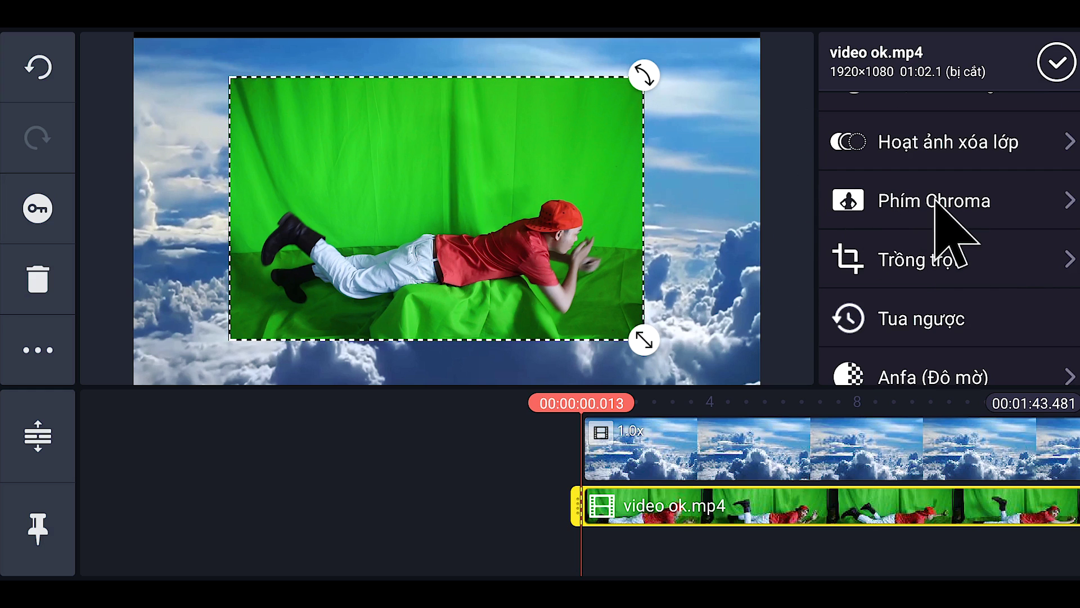
pyautogui.click(935, 202)
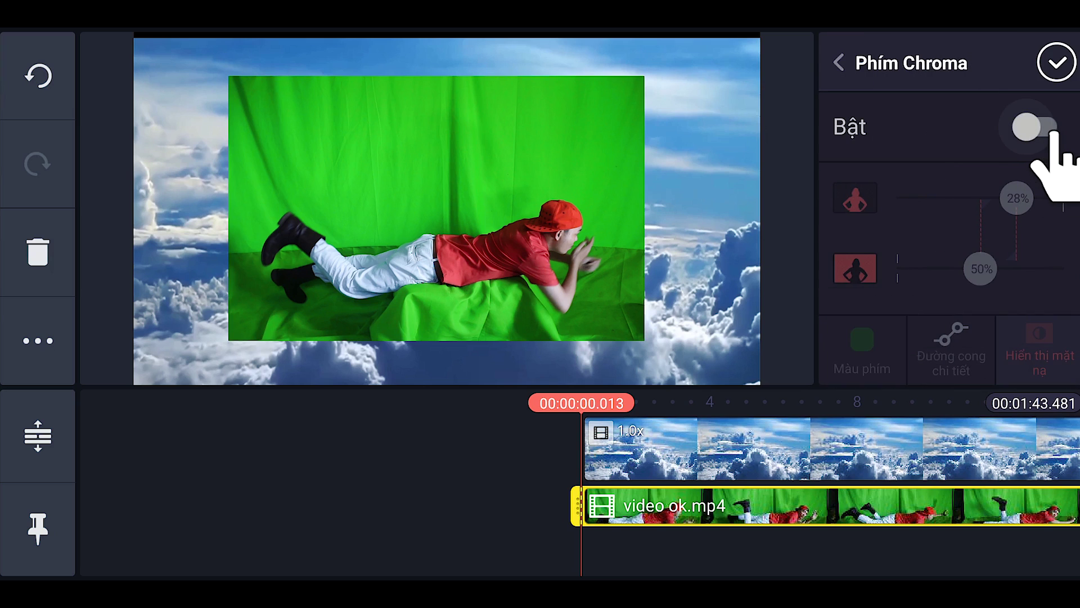
pyautogui.click(1045, 127)
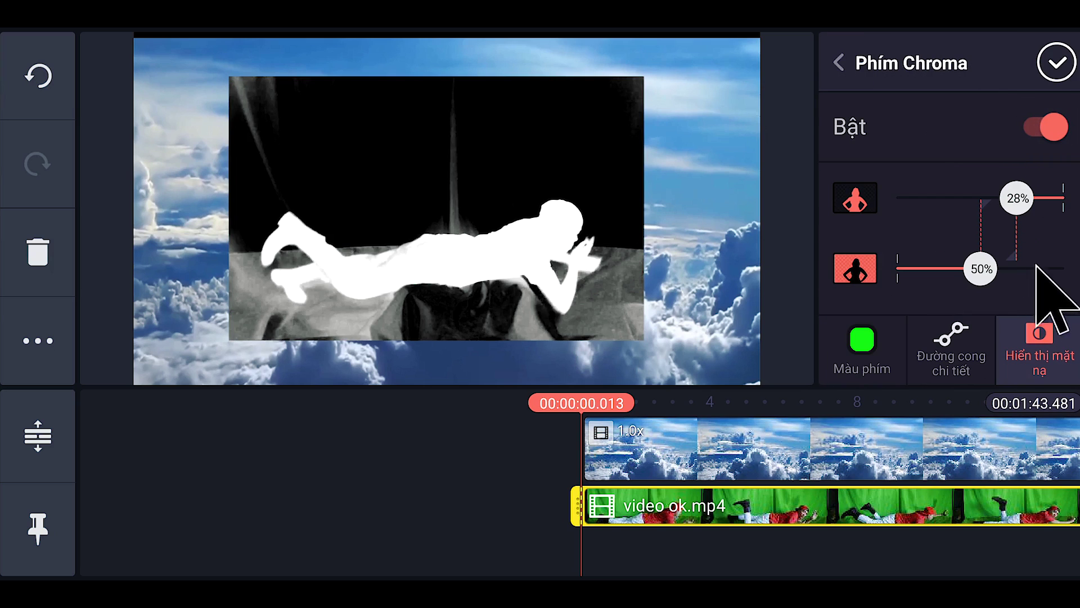
pyautogui.click(861, 339)
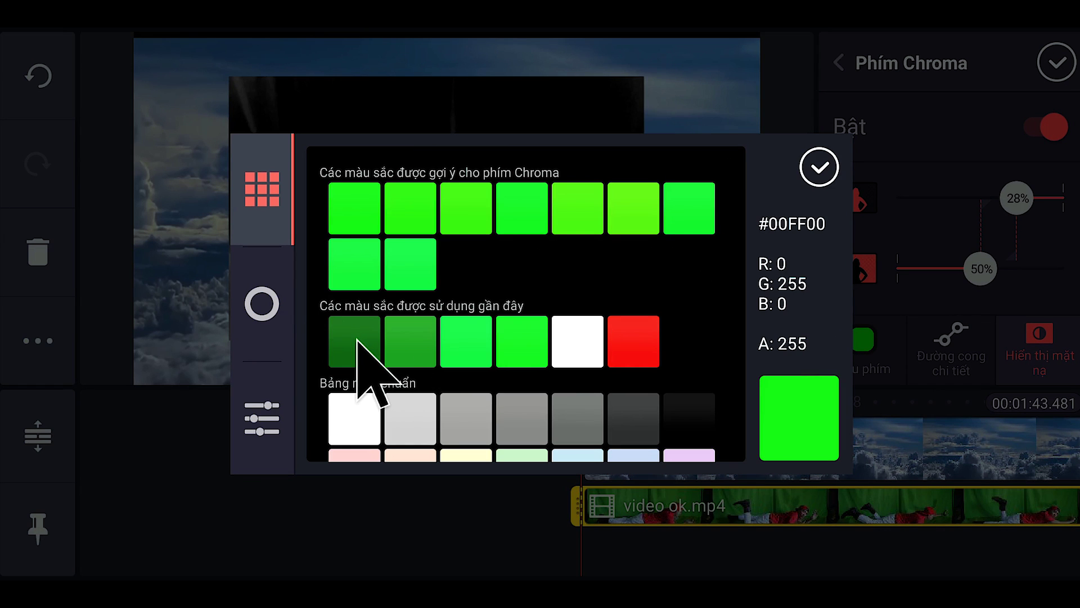
pyautogui.click(522, 341)
pyautogui.click(820, 166)
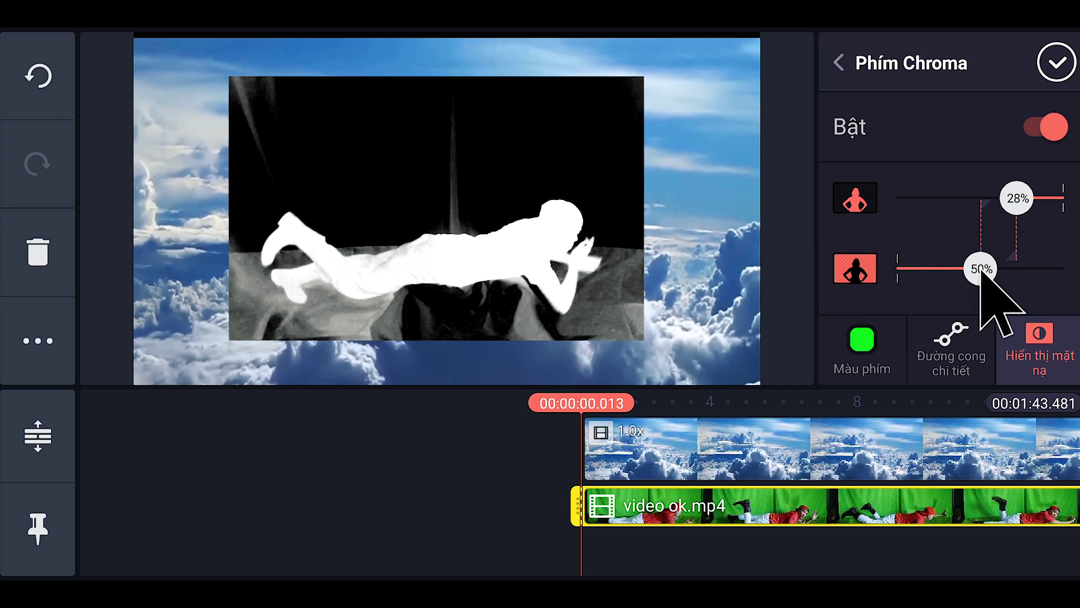
# Set the chroma key's background threshold to 68% and foreground threshold to 32%, and turn off the mask display.
pyautogui.moveTo(982, 269); pyautogui.dragTo(1013, 269)
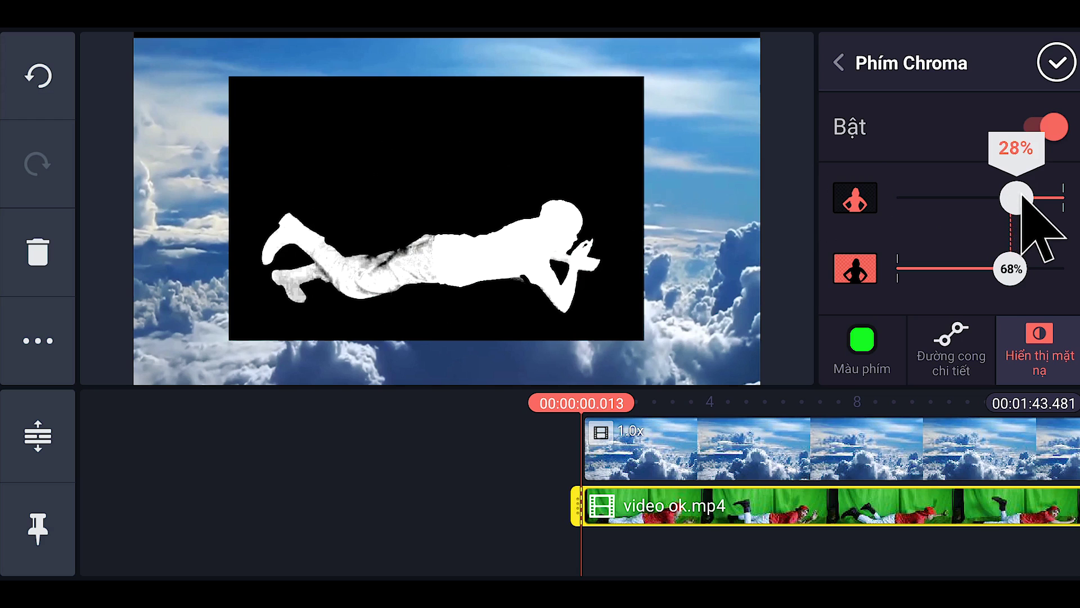
pyautogui.moveTo(1018, 195); pyautogui.dragTo(1005, 197)
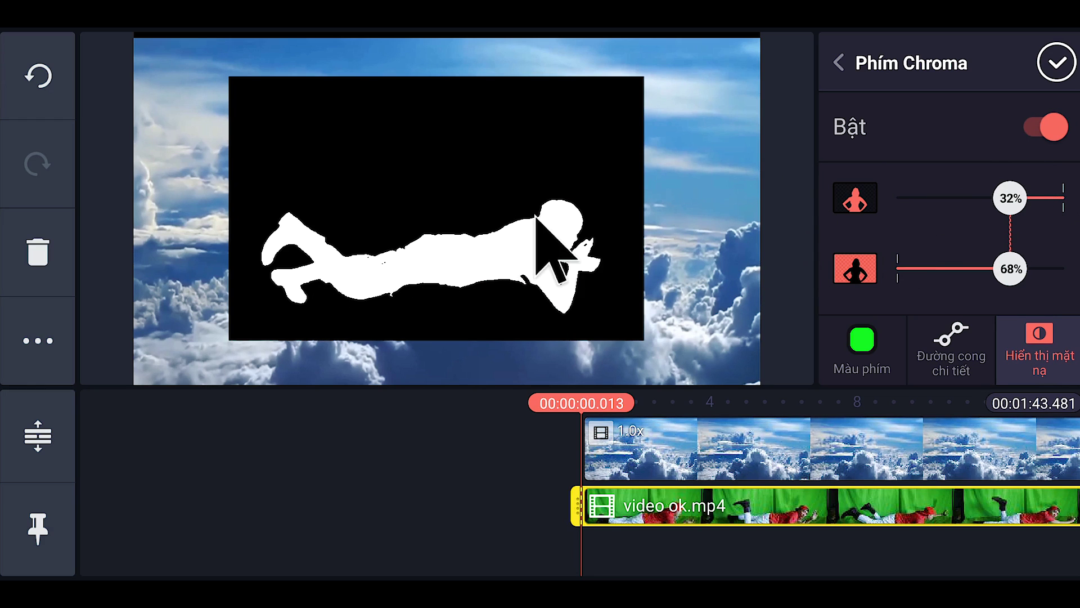
pyautogui.click(1039, 360)
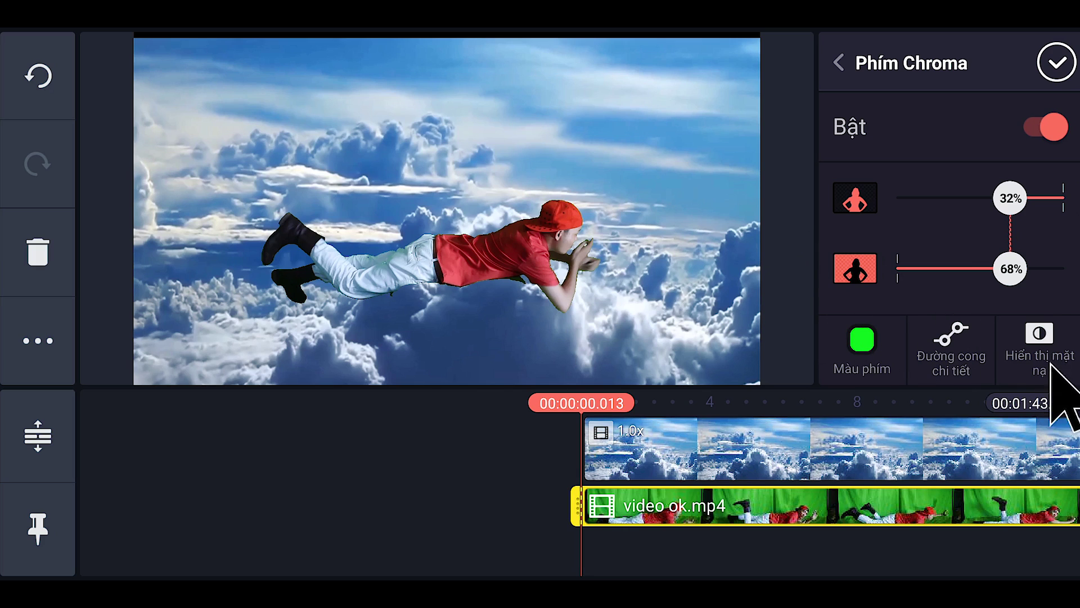
pyautogui.click(1055, 63)
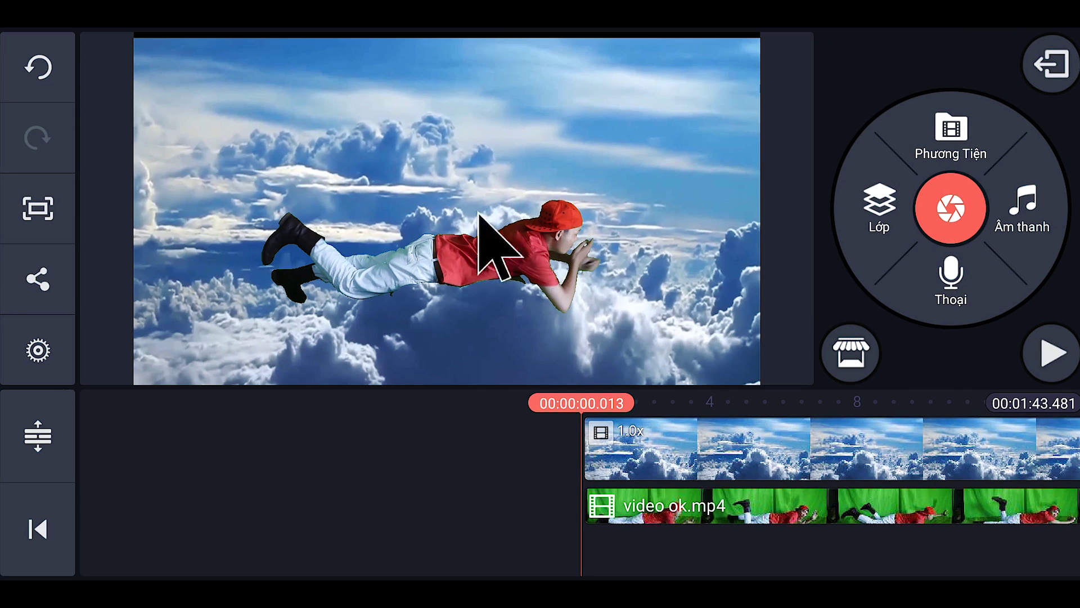
# Mirror the green-screen layer horizontally so the flying figure faces the opposite direction.
pyautogui.click(629, 494)
pyautogui.scroll(-3, 965, 229)
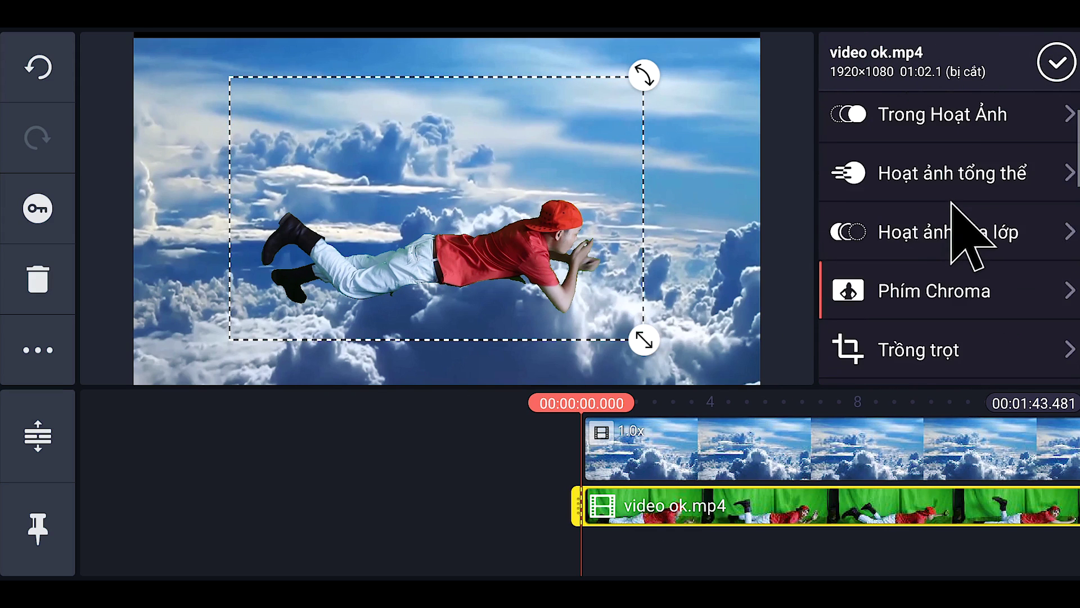
pyautogui.scroll(-3, 957, 211)
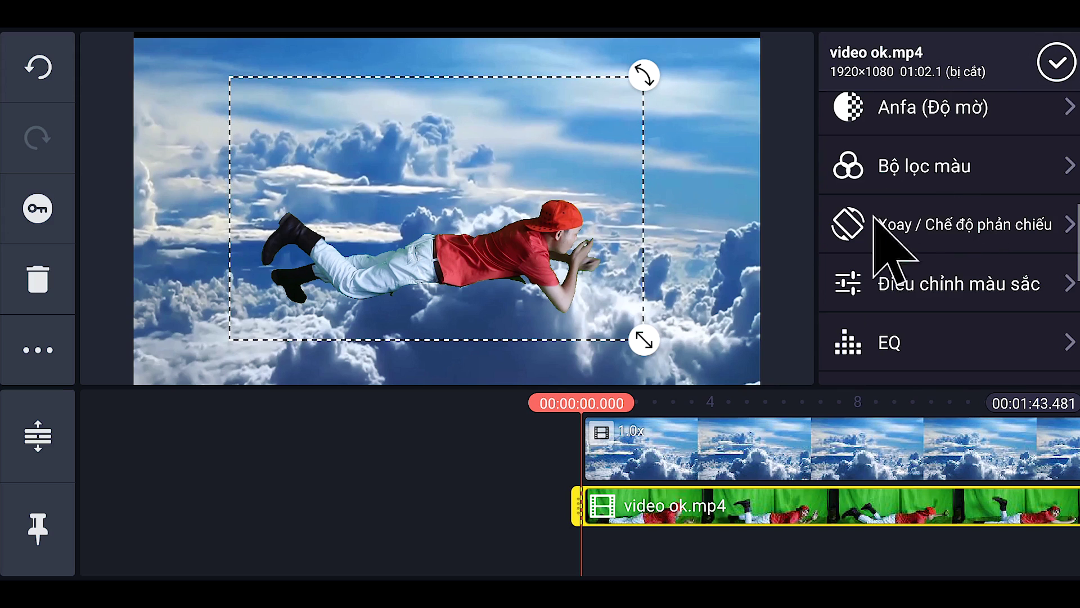
pyautogui.click(931, 245)
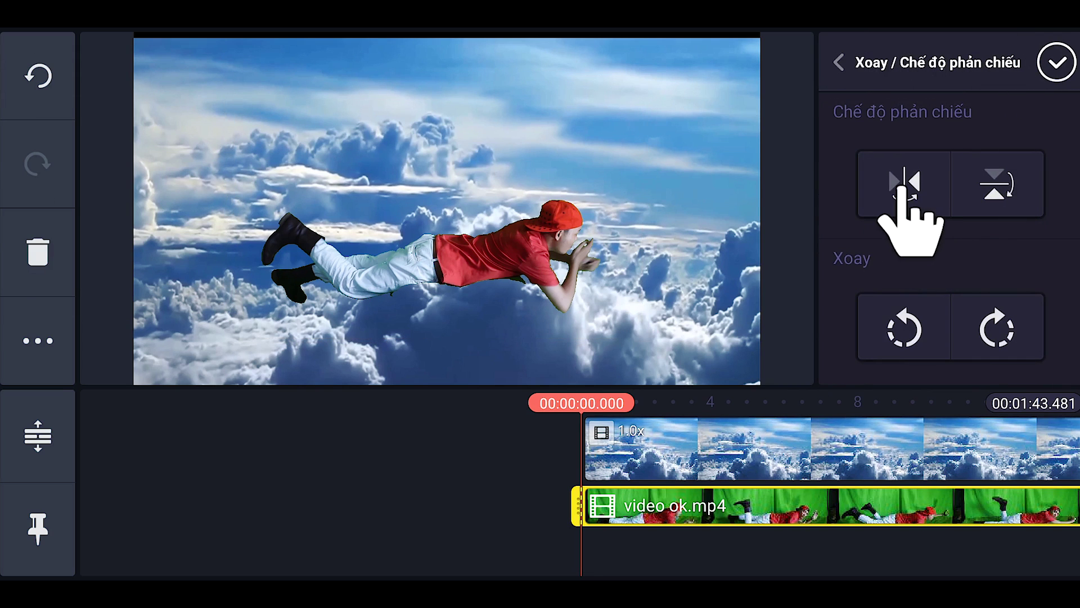
pyautogui.click(901, 185)
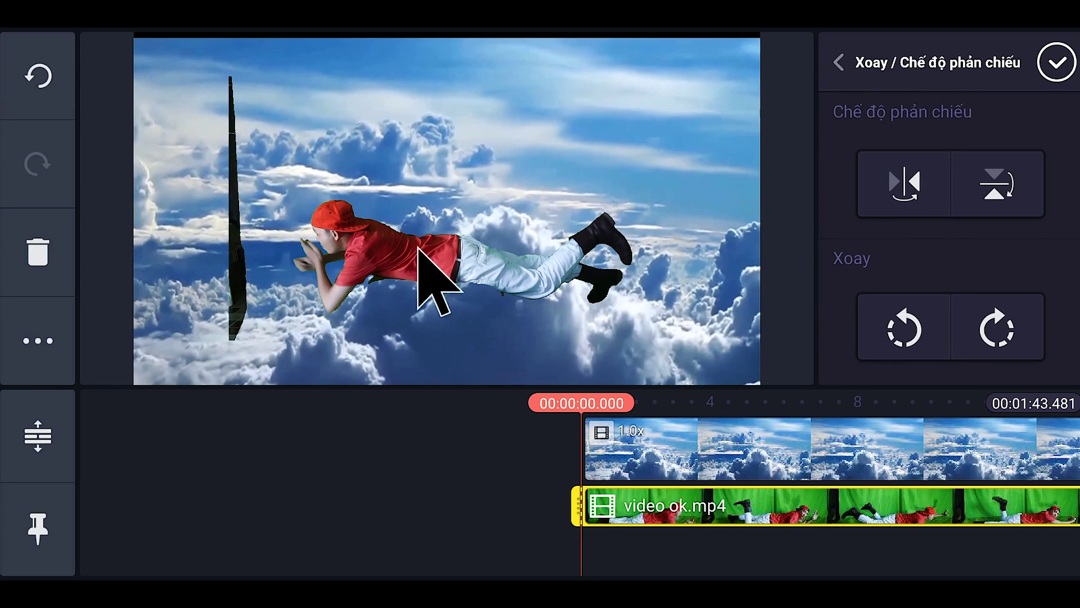
pyautogui.click(1056, 61)
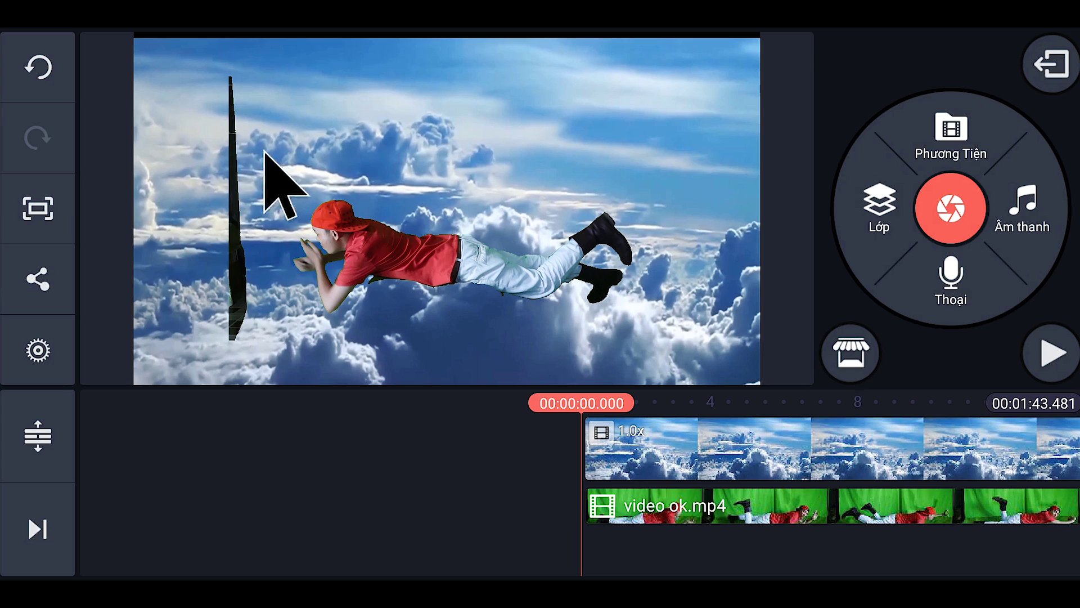
# Crop the left side of the mirrored green-screen layer to cut off the dark vertical strip in front of the figure.
pyautogui.click(619, 503)
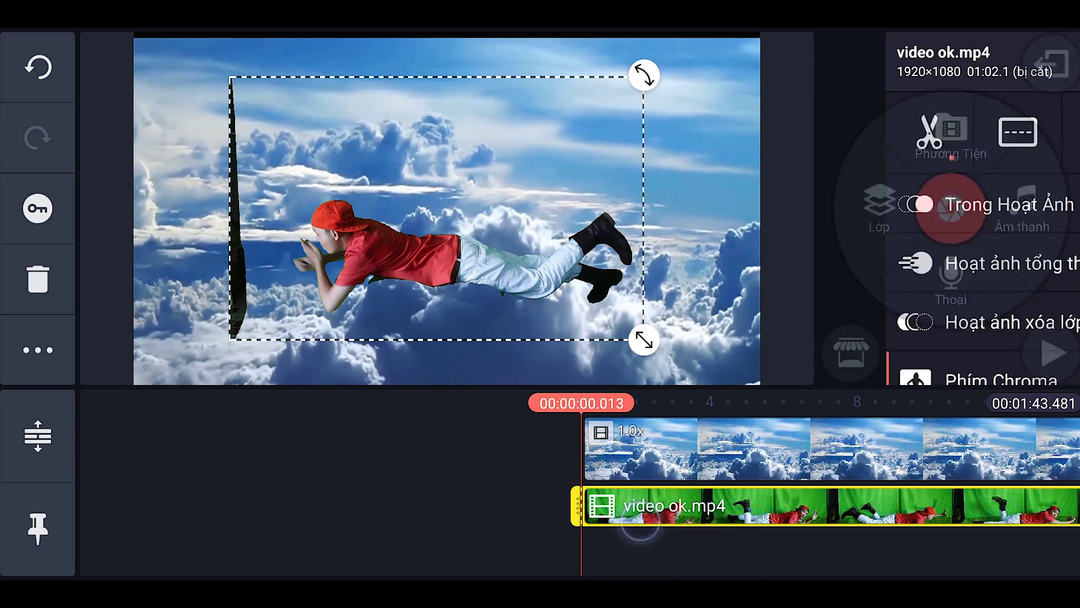
pyautogui.scroll(-3, 956, 236)
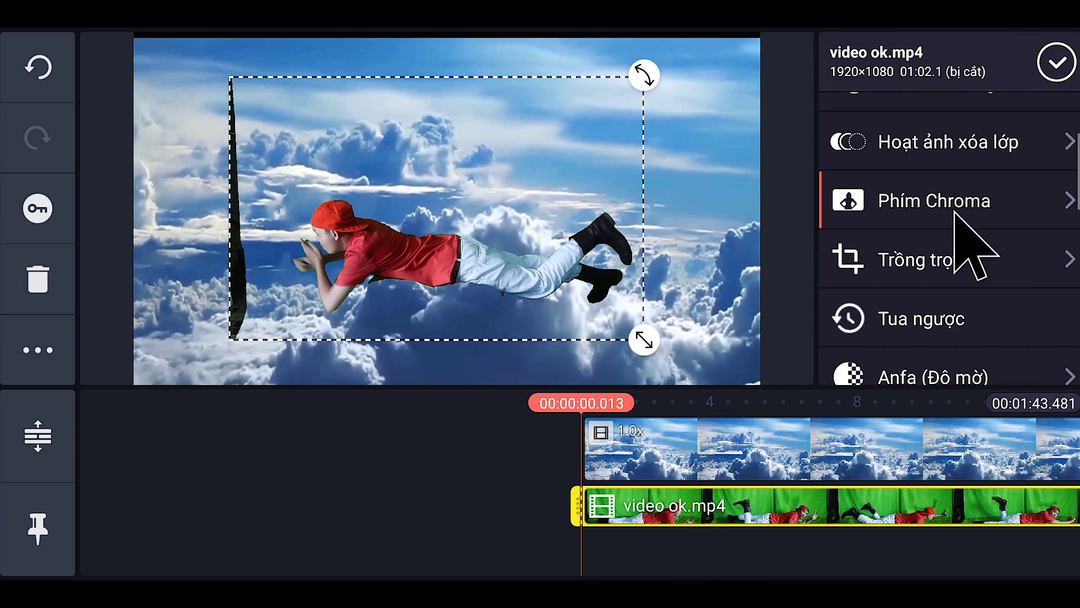
pyautogui.click(897, 261)
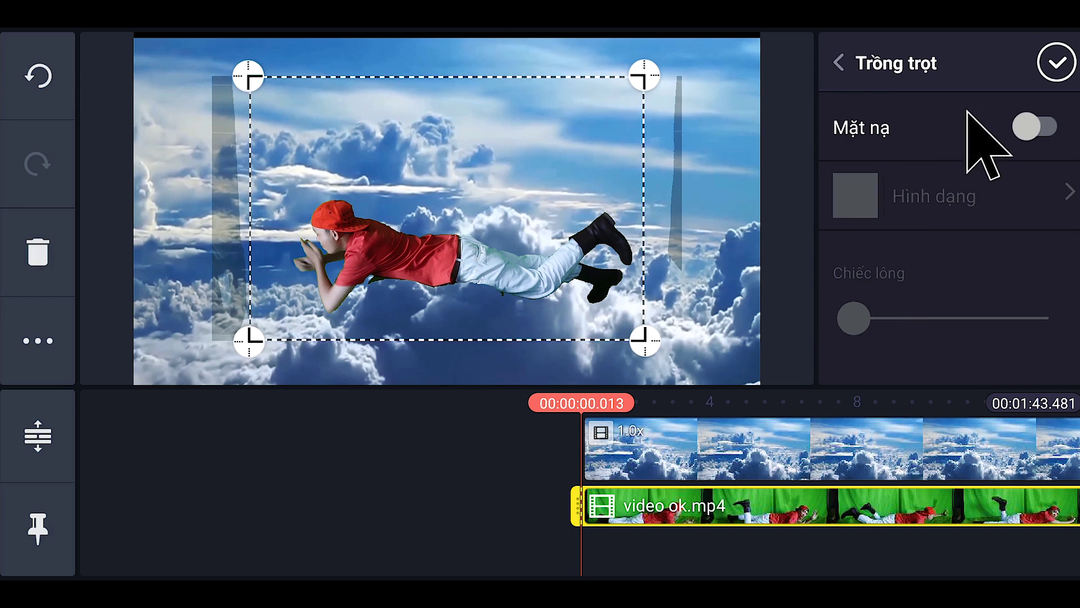
pyautogui.click(1056, 63)
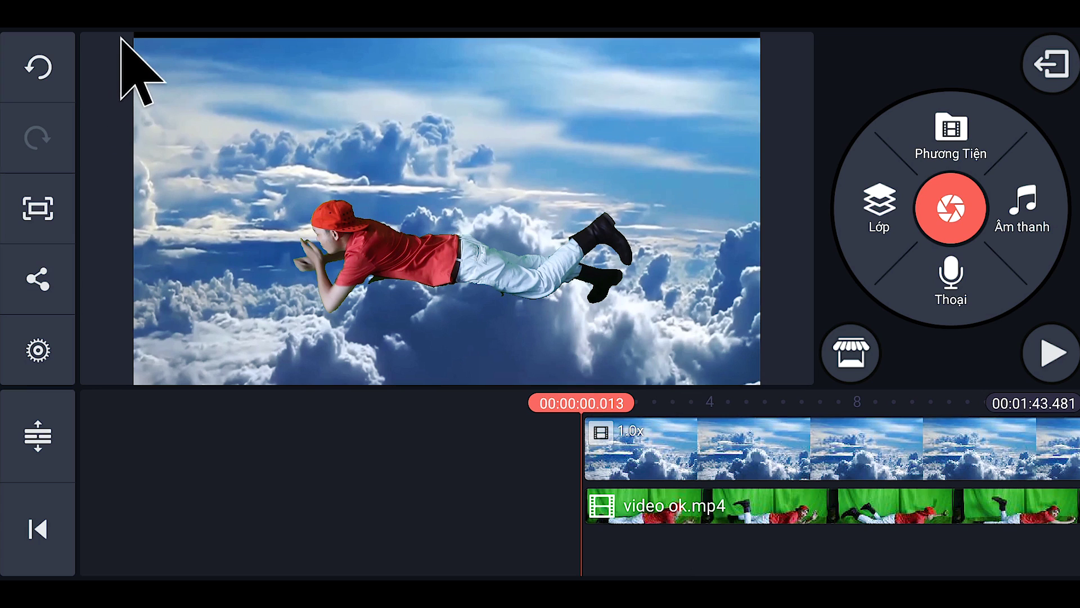
# Start a keyframe animation on the green-screen layer at 00:00:00.000, with the figure shrunk, tilted and placed outside the frame's lower-right corner.
pyautogui.click(614, 502)
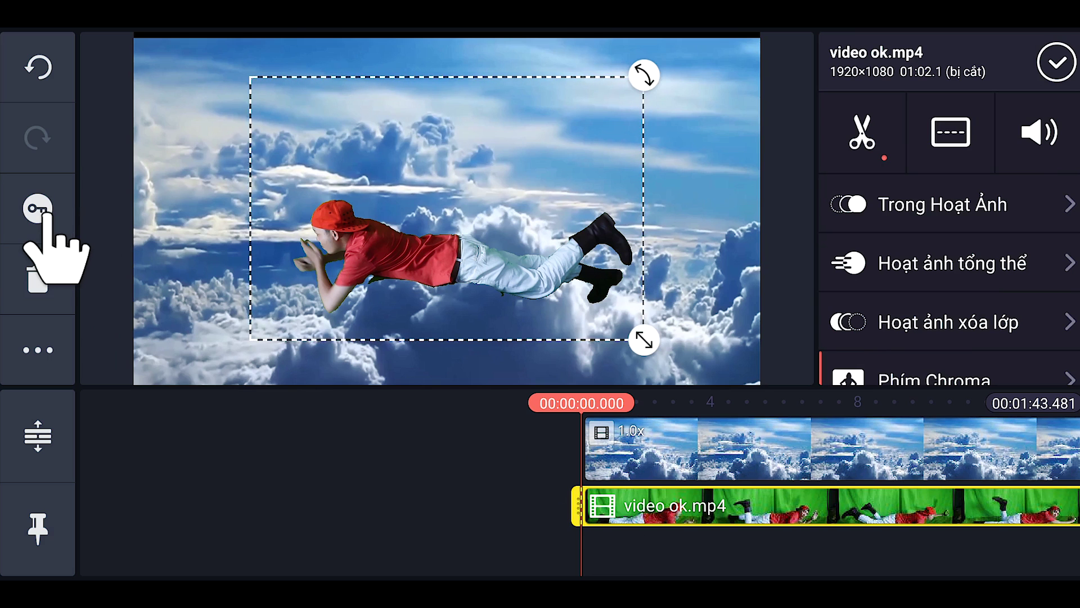
pyautogui.click(40, 210)
pyautogui.moveTo(644, 74)
pyautogui.mouseDown()
pyautogui.moveTo(740, 171)
pyautogui.moveTo(748, 217)
pyautogui.moveTo(647, 96)
pyautogui.moveTo(641, 74)
pyautogui.mouseUp()
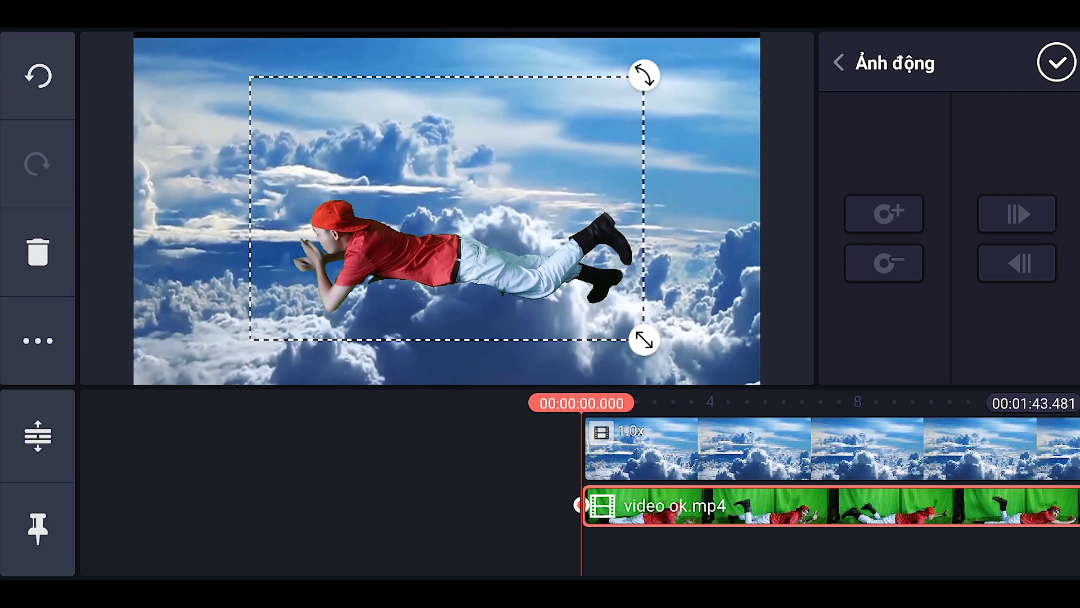
pyautogui.moveTo(642, 337); pyautogui.dragTo(593, 304)
pyautogui.moveTo(596, 106); pyautogui.dragTo(677, 188)
pyautogui.moveTo(494, 187); pyautogui.dragTo(888, 392)
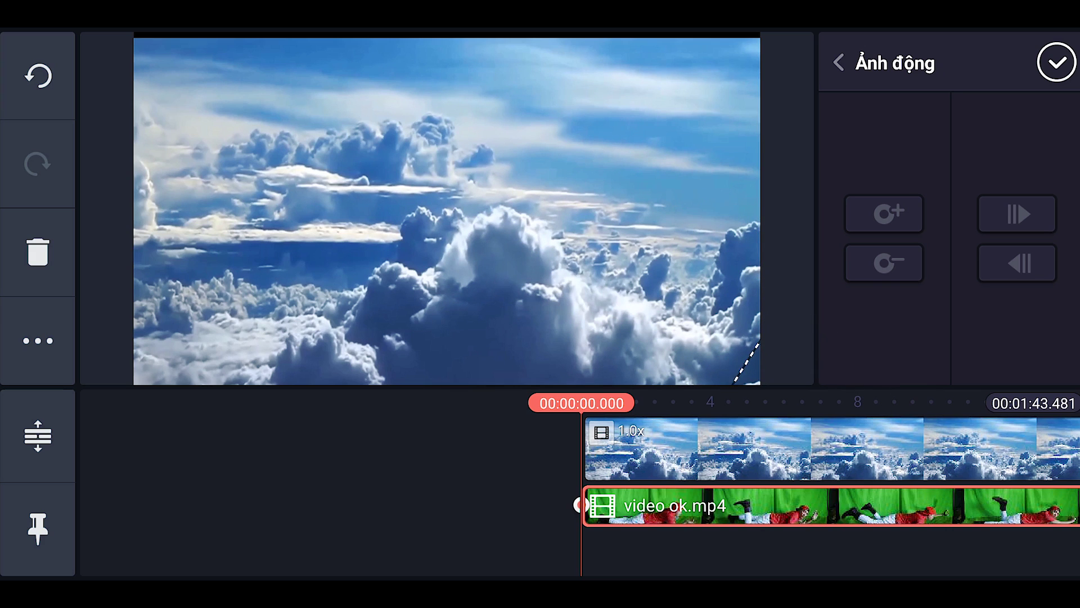
# Add a keyframe at 00:00:05.001 with the green-screen layer moved across and out past the frame's upper-left corner.
pyautogui.moveTo(920, 560); pyautogui.dragTo(714, 559)
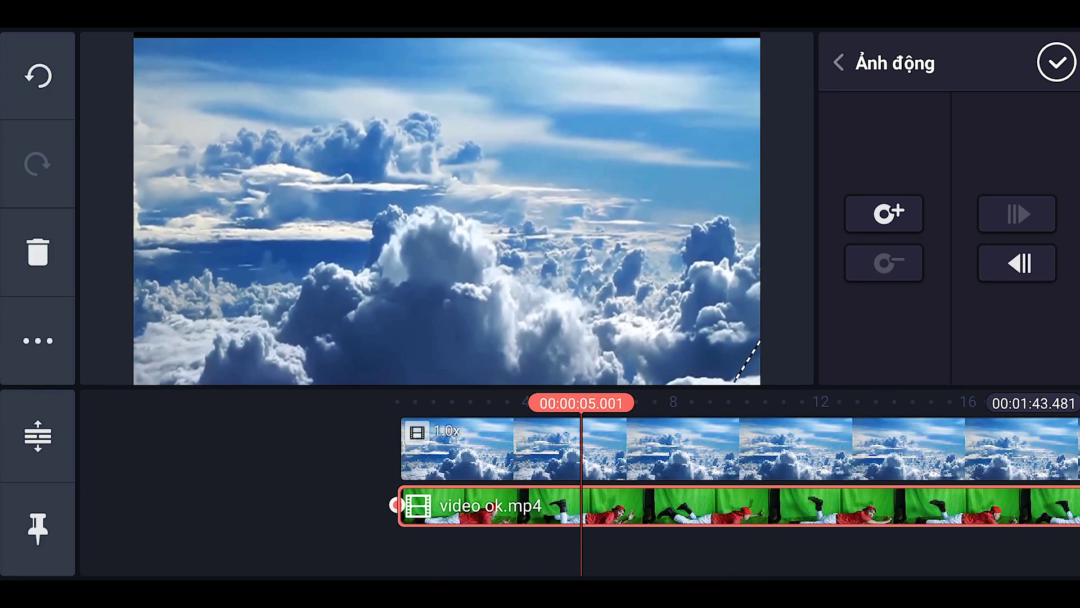
pyautogui.moveTo(658, 298); pyautogui.dragTo(67, 70)
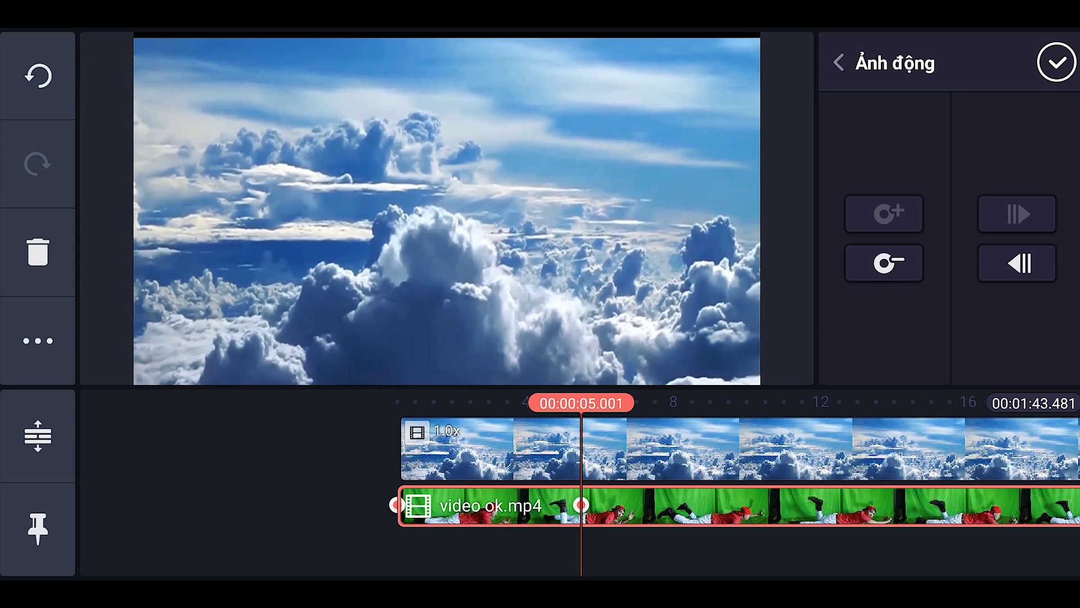